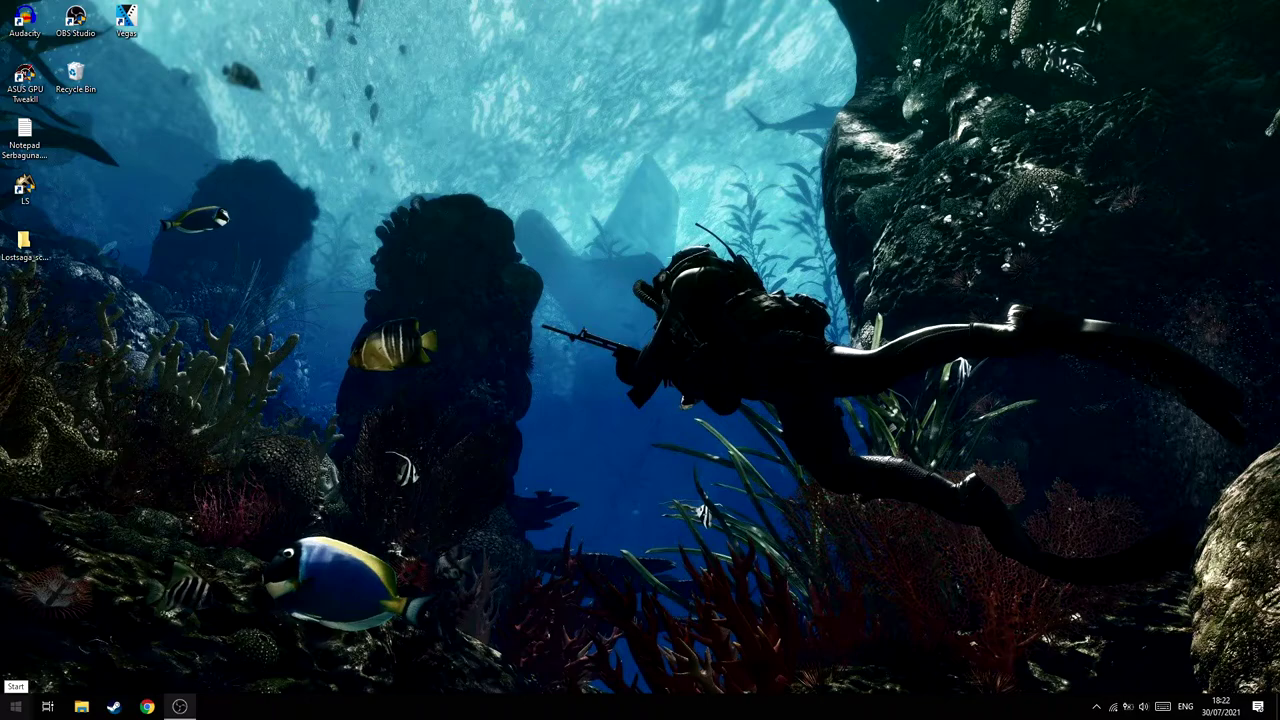
Open Device Manager and move its window to the upper middle of the desktop.
right_click(16, 706)
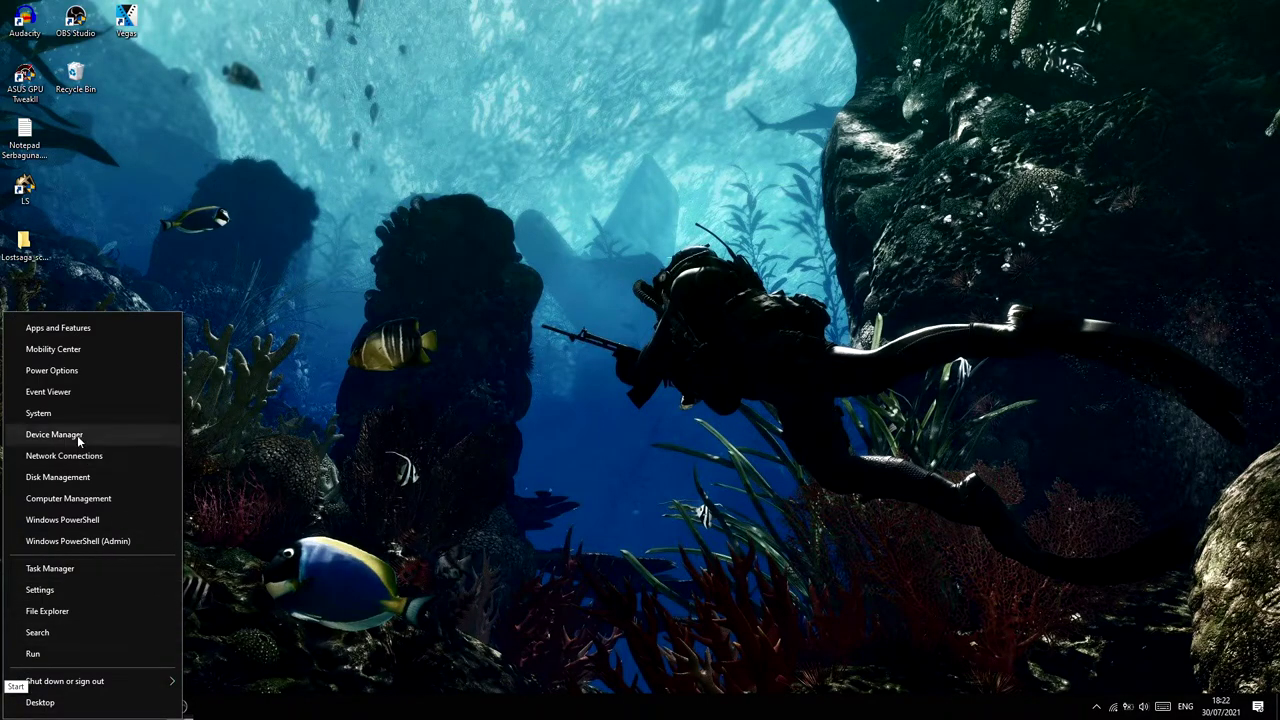
key(Escape)
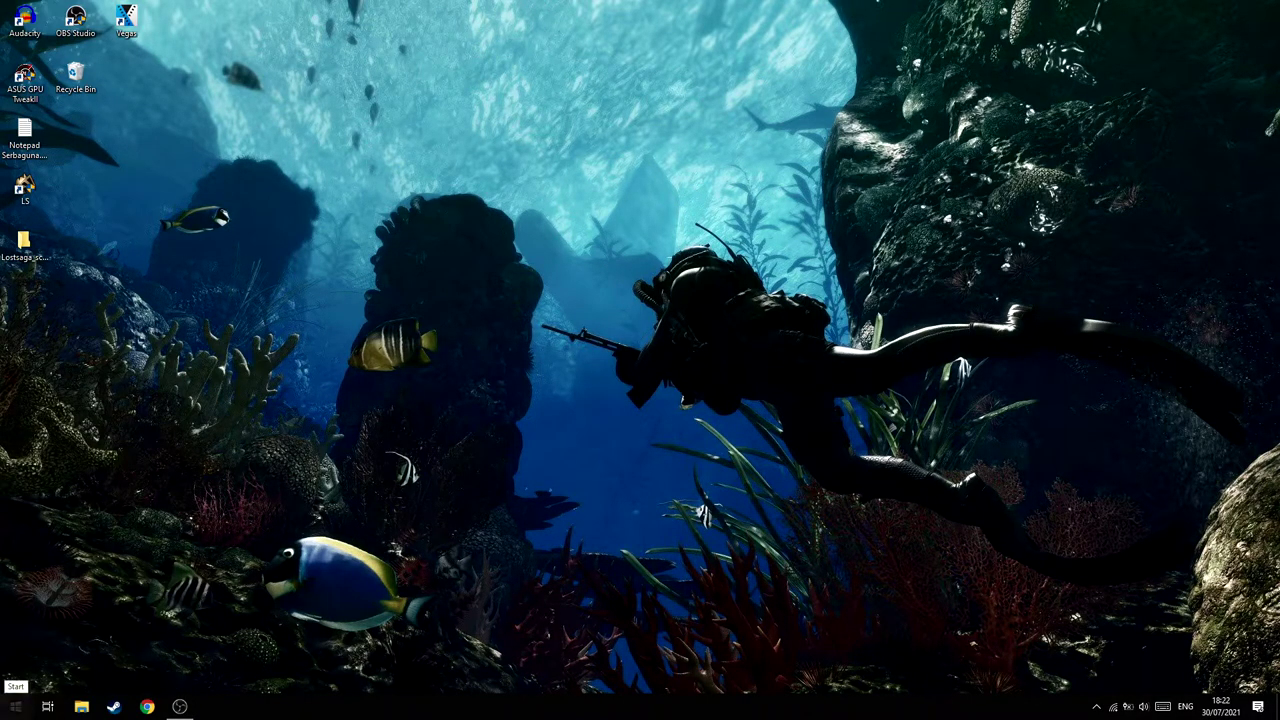
click(16, 706)
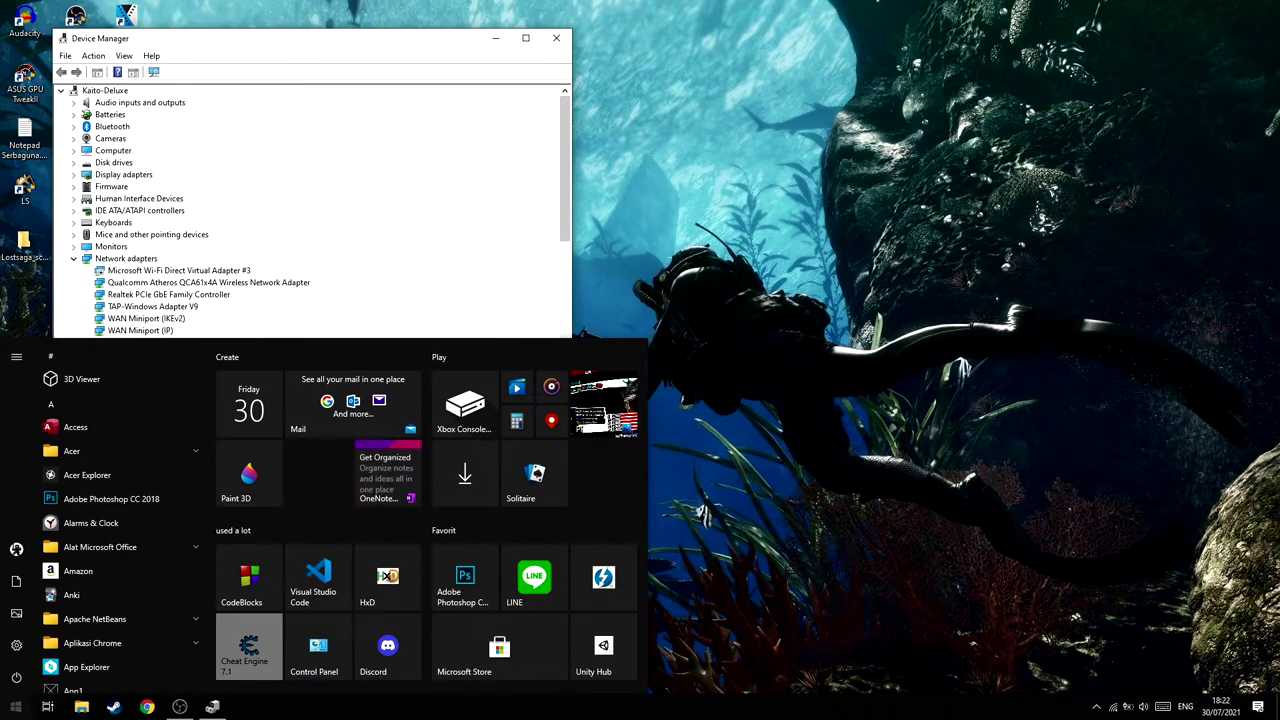
text(devi)
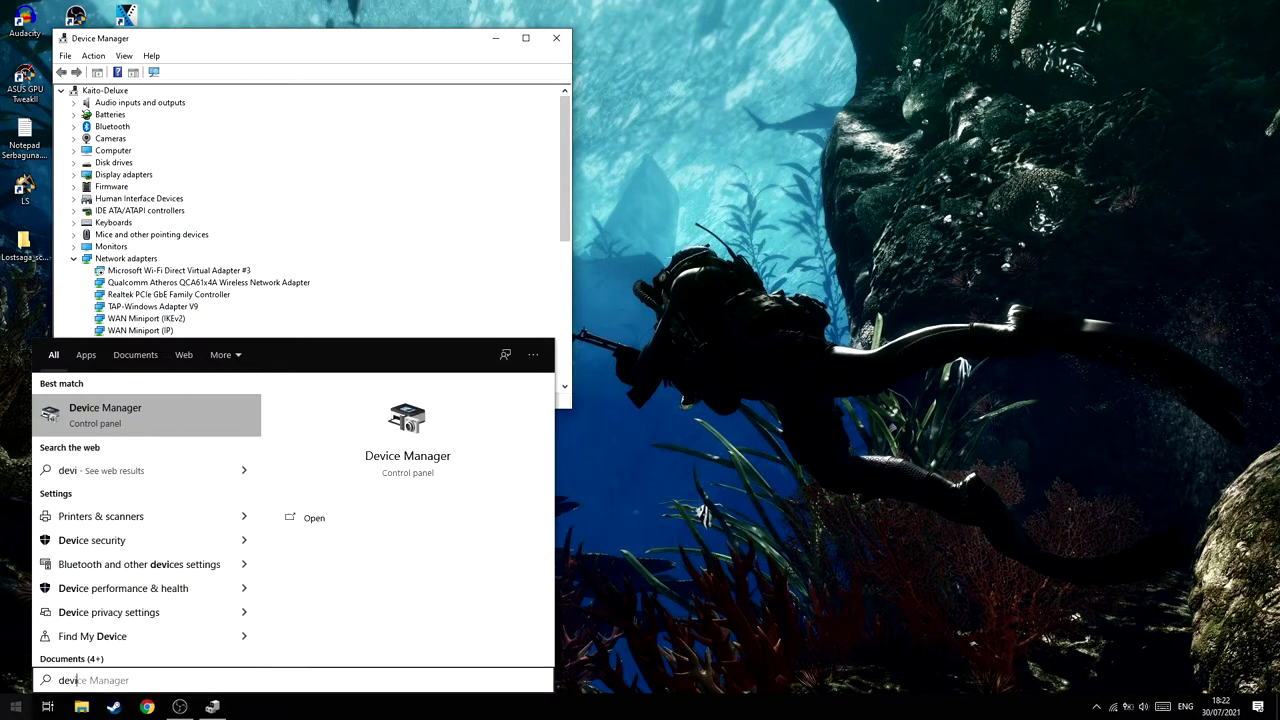
drag(364, 41, 656, 102)
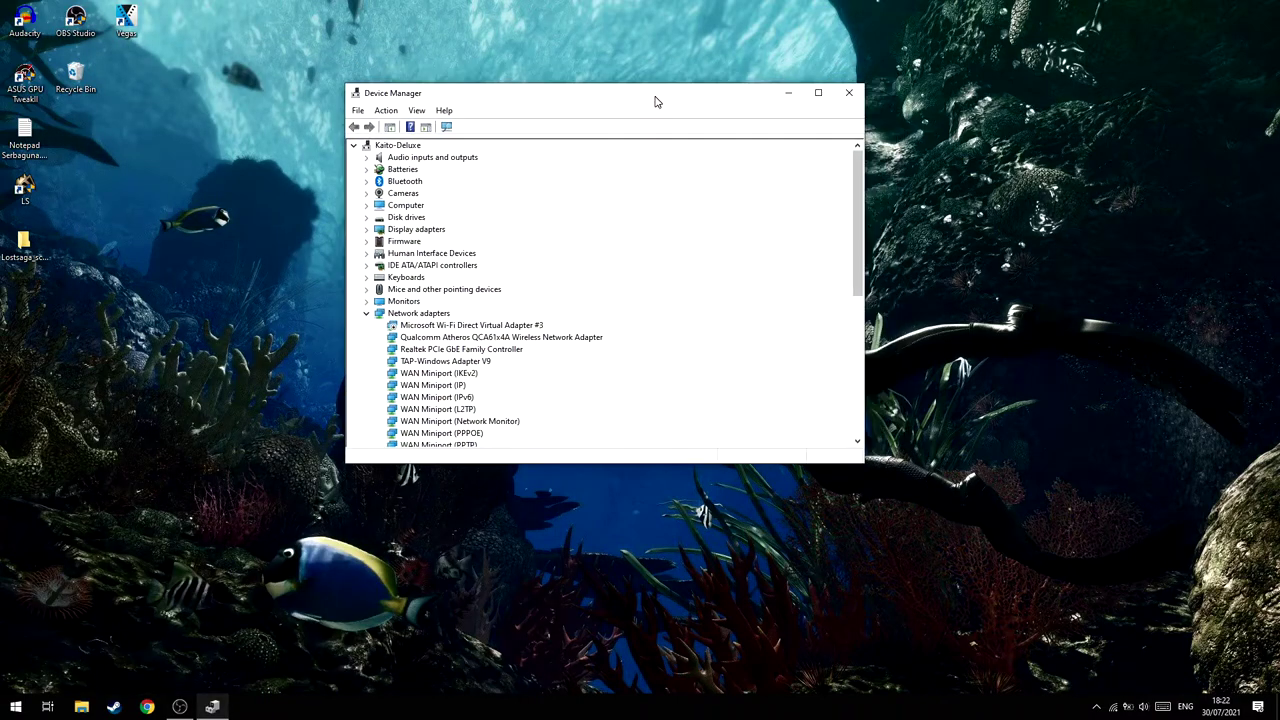
Collapse the Other devices category and show the devices under Network adapters.
click(398, 316)
double_click(399, 316)
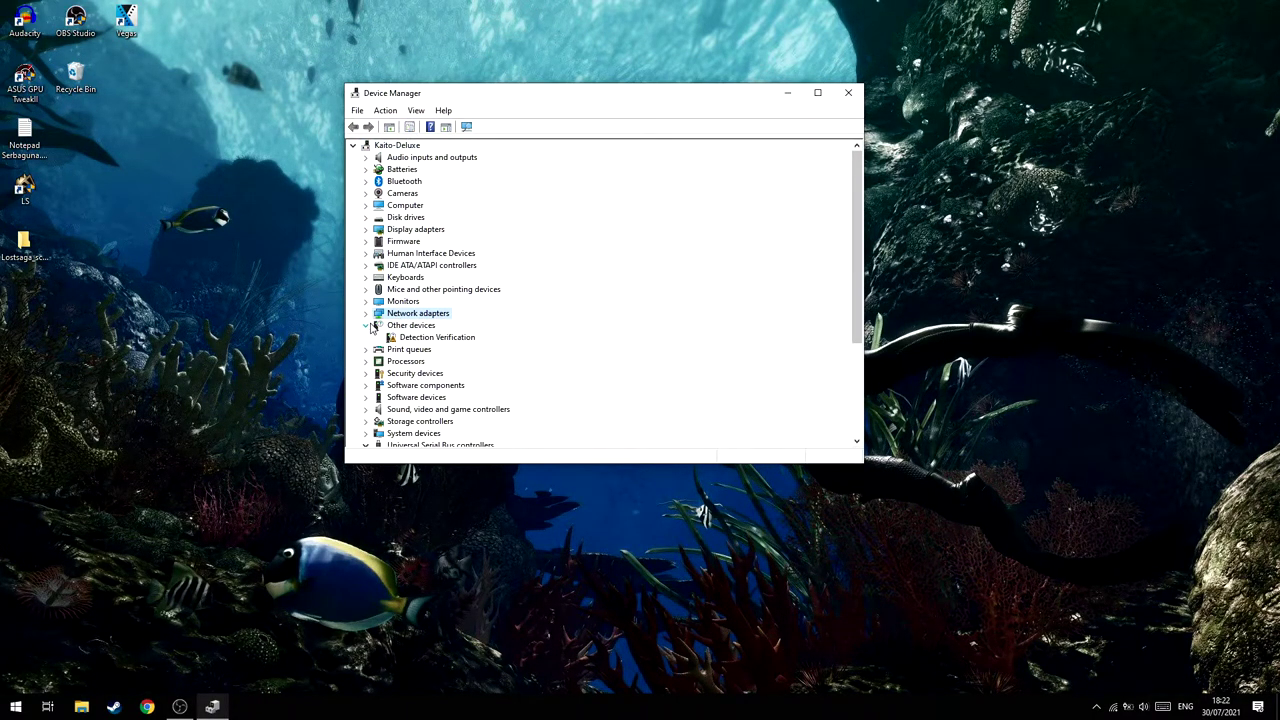
click(366, 326)
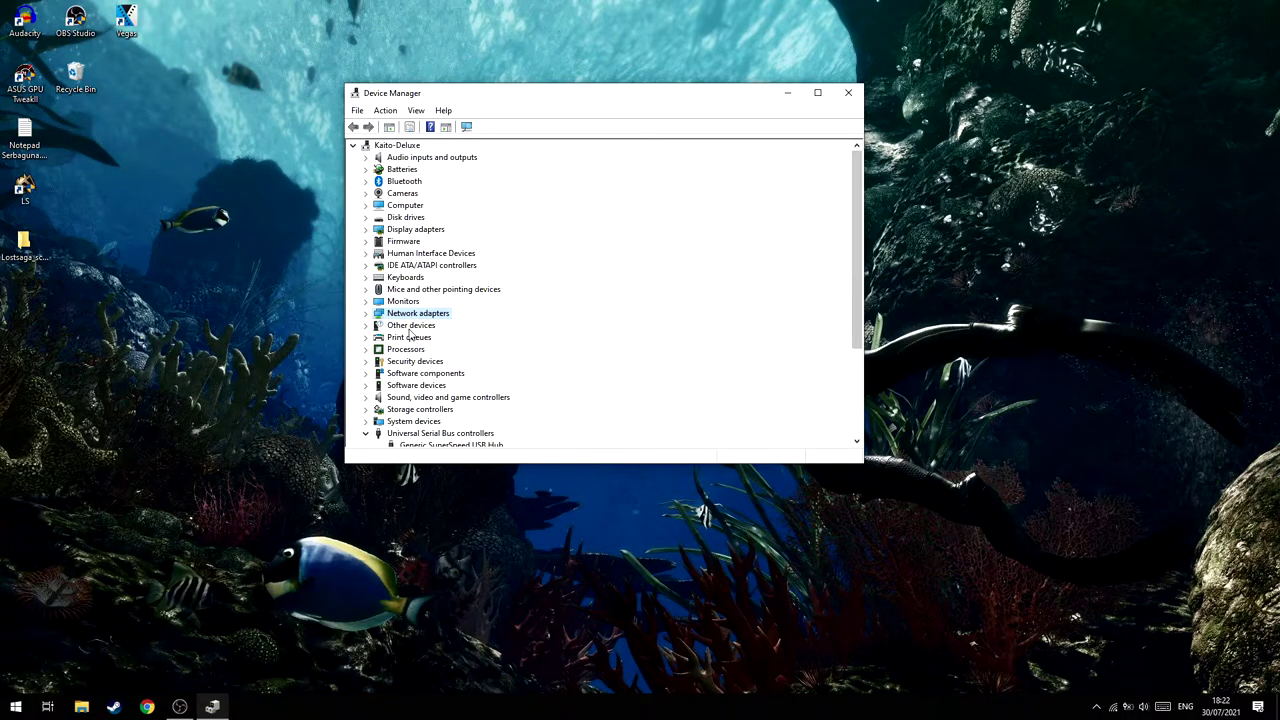
click(366, 314)
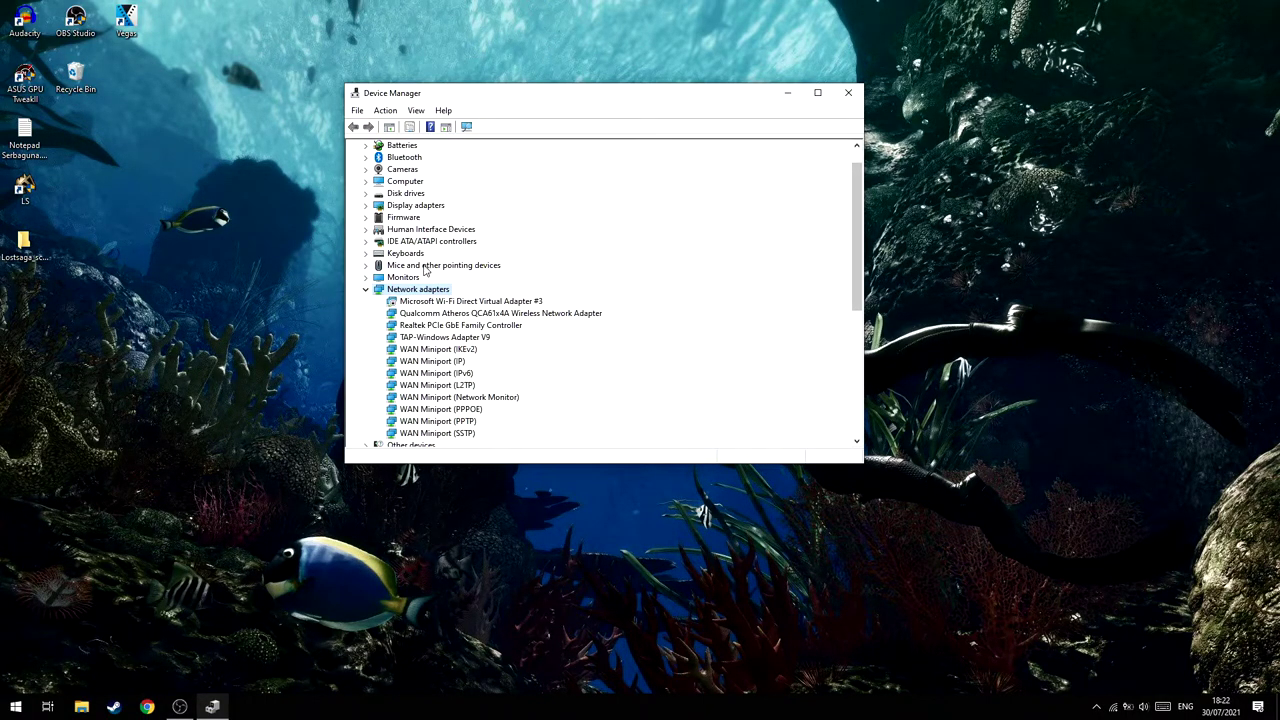
Open the advanced properties of the Qualcomm Atheros QCA61x4A Wireless Network Adapter.
click(429, 318)
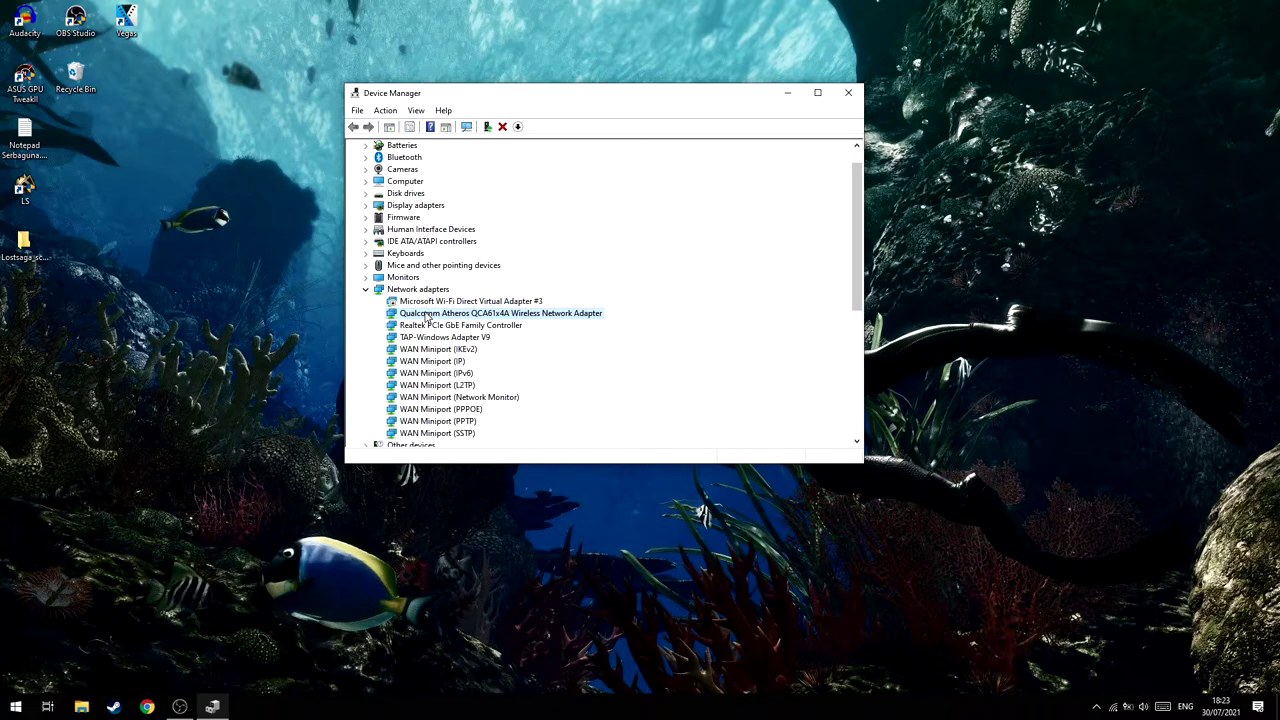
right_click(432, 317)
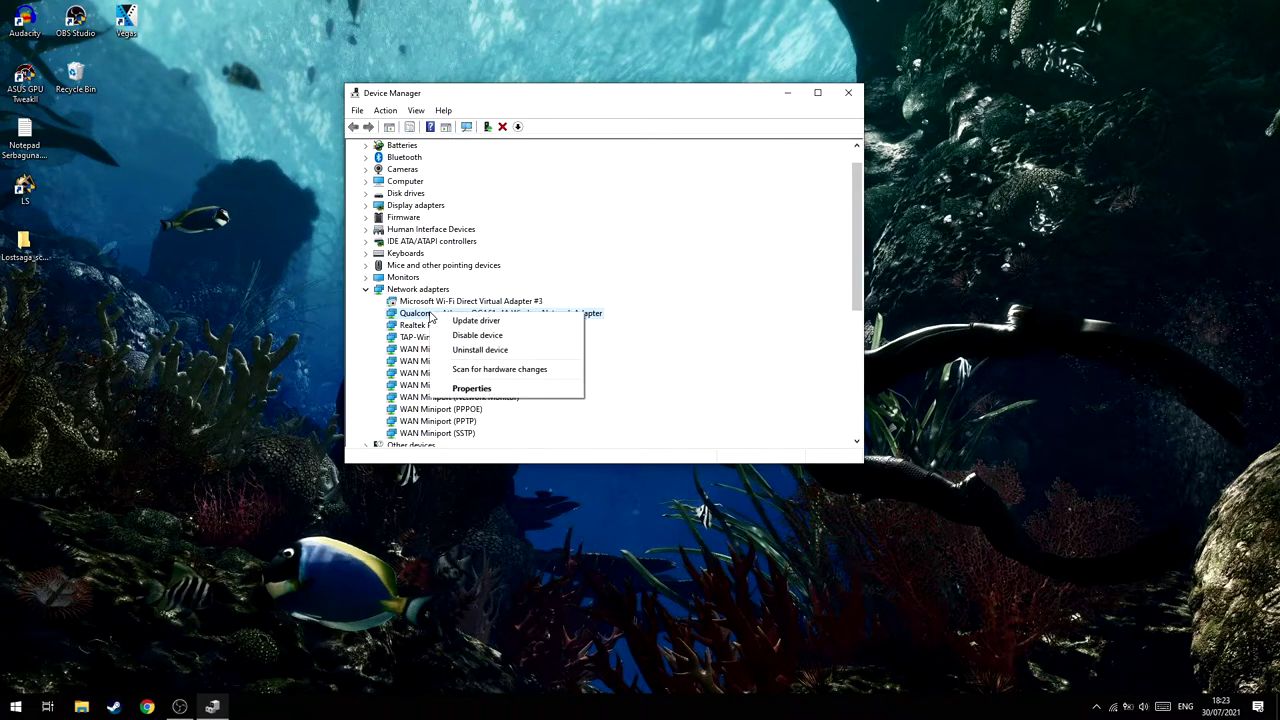
click(507, 389)
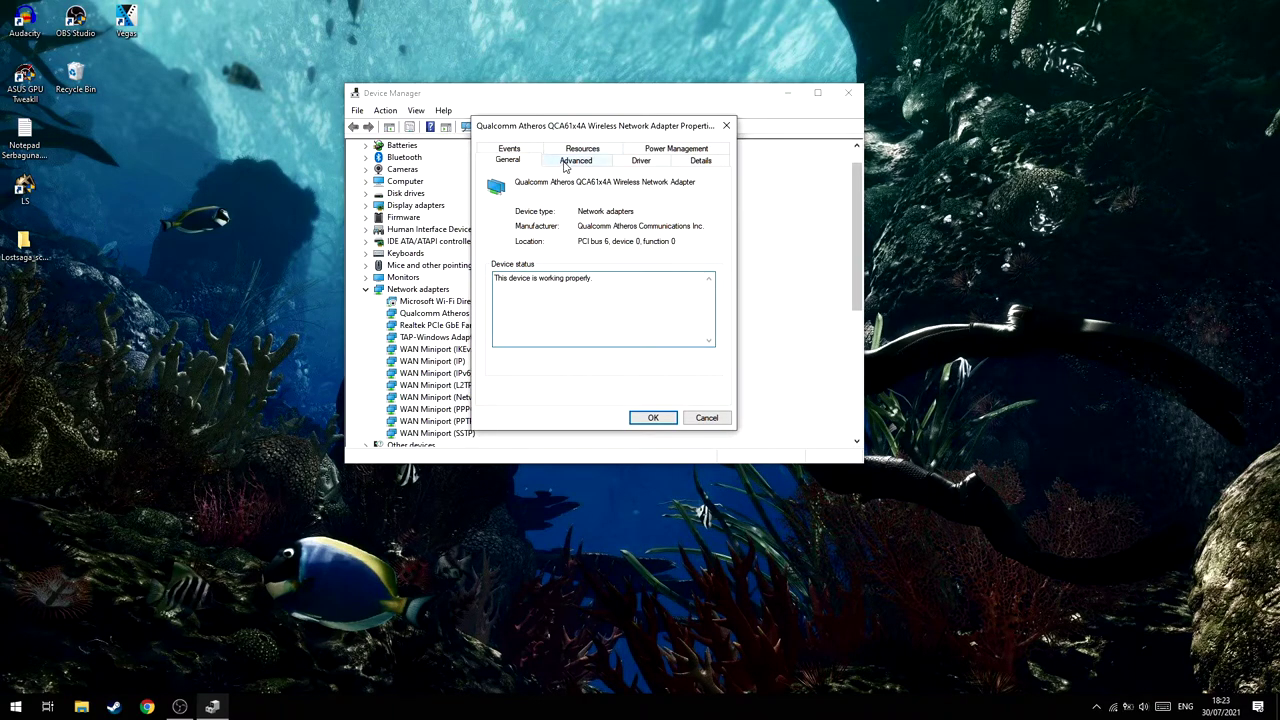
click(566, 163)
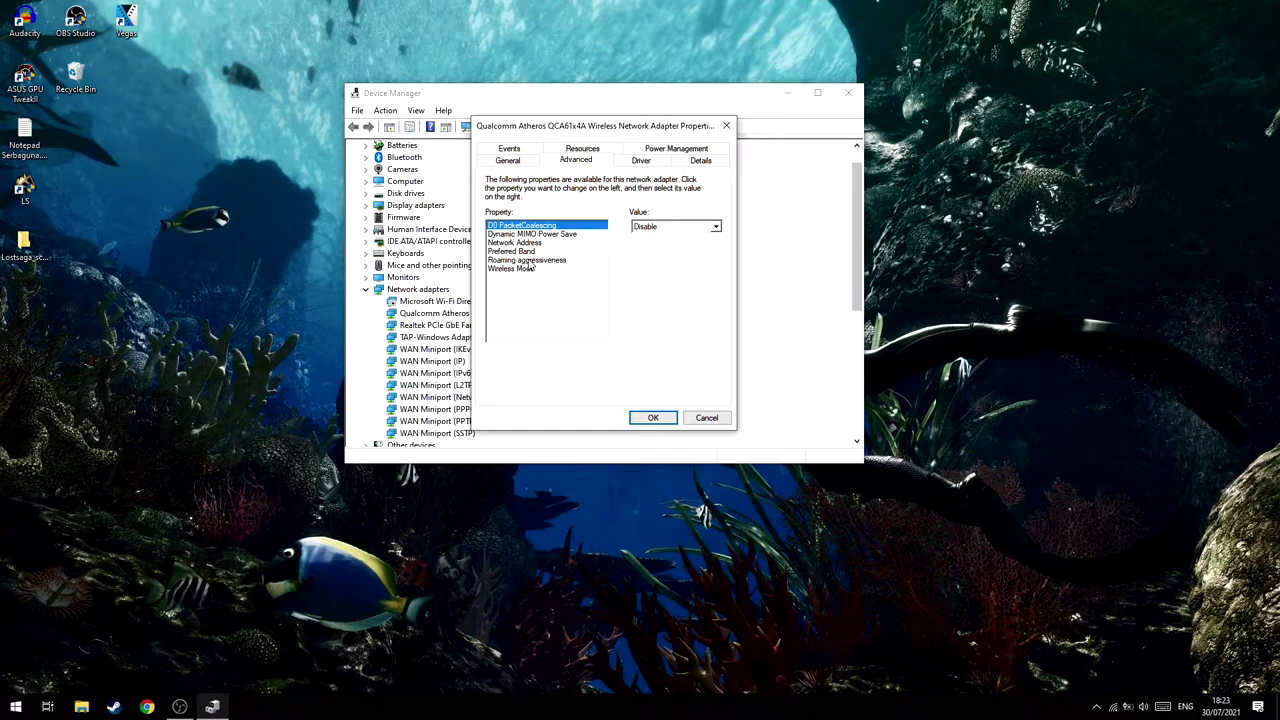
Set the wireless adapter's Roaming aggressiveness to 5.Highest, accept the properties and close Device Manager.
click(530, 262)
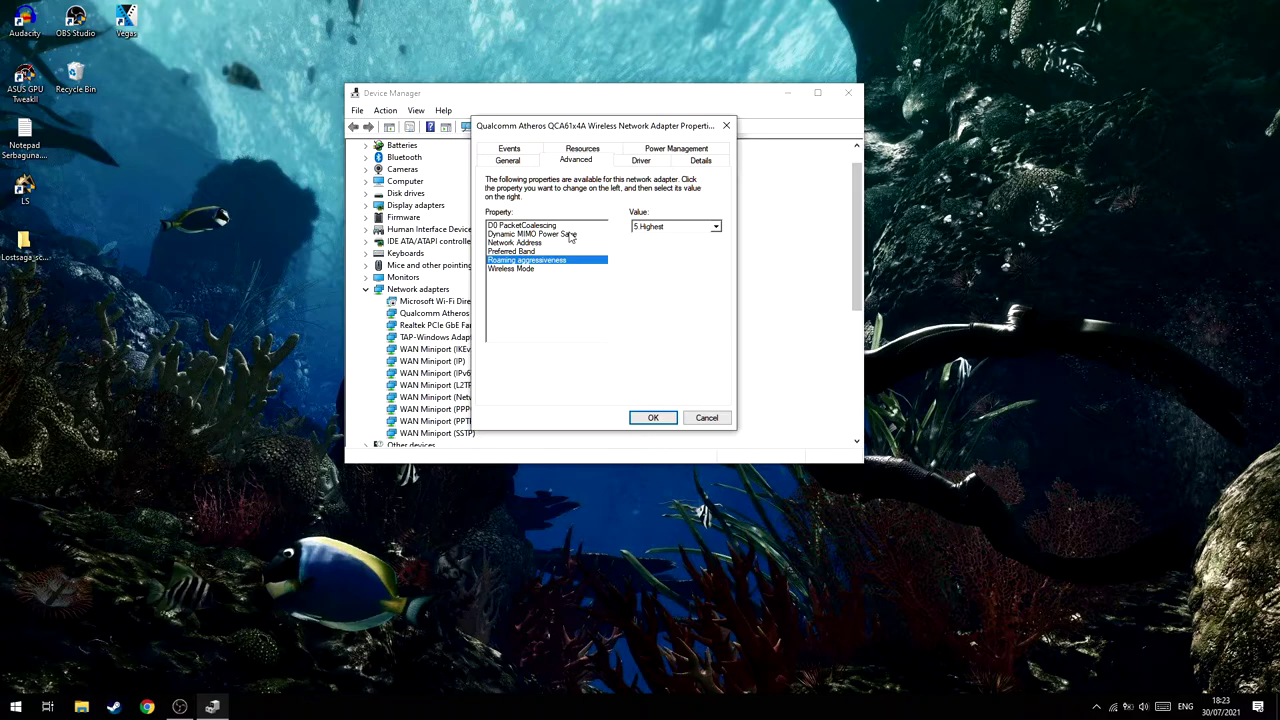
click(691, 228)
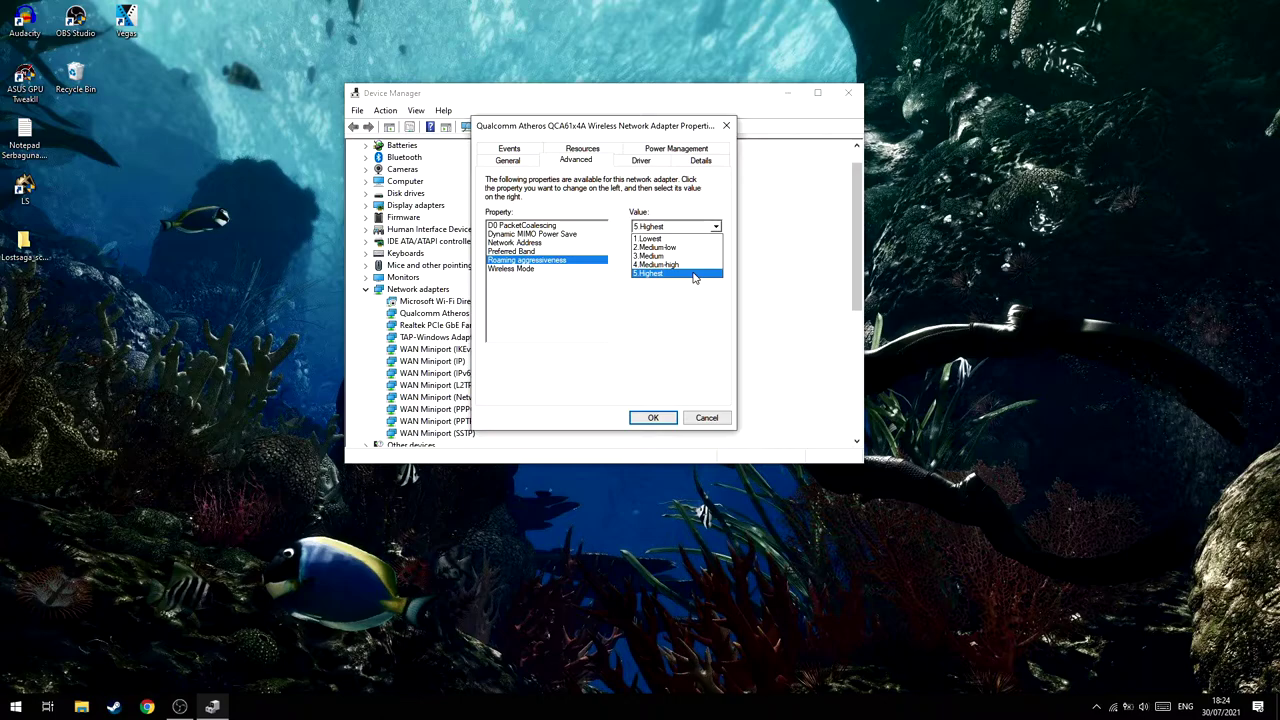
click(694, 273)
click(657, 418)
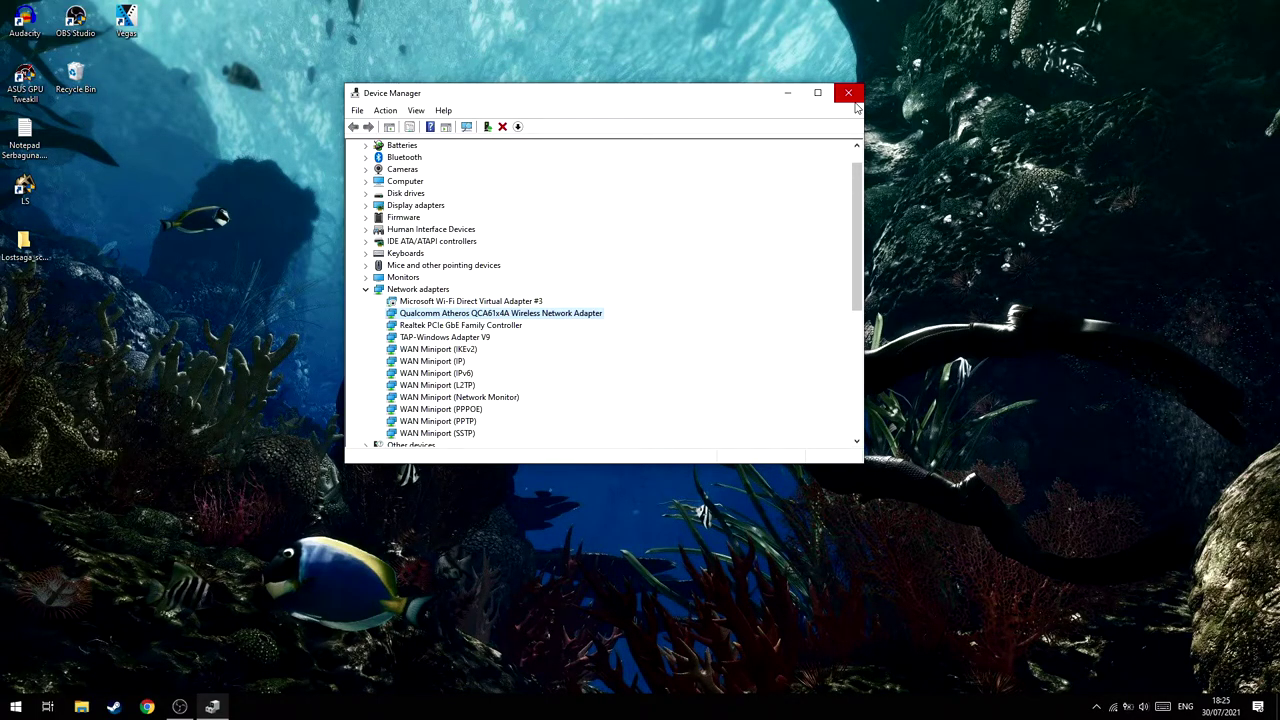
click(849, 94)
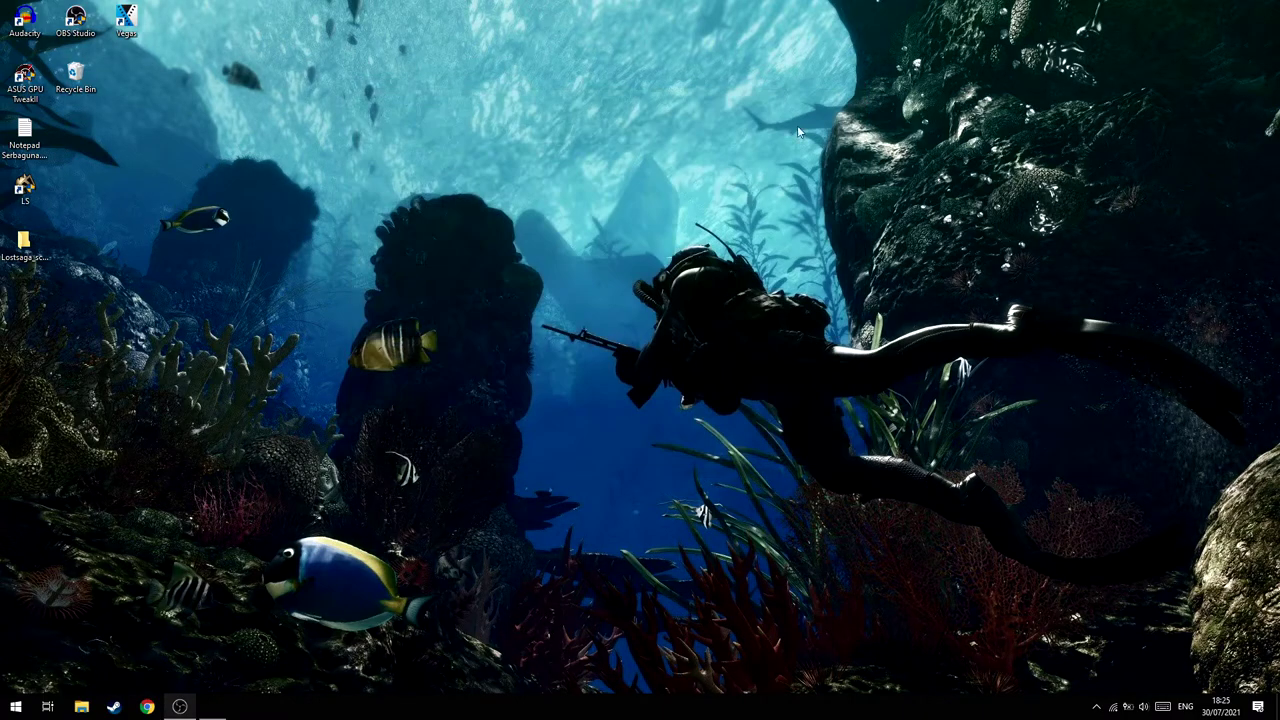
Open Windows Settings and go to the additional troubleshooters under Update & Security.
click(16, 706)
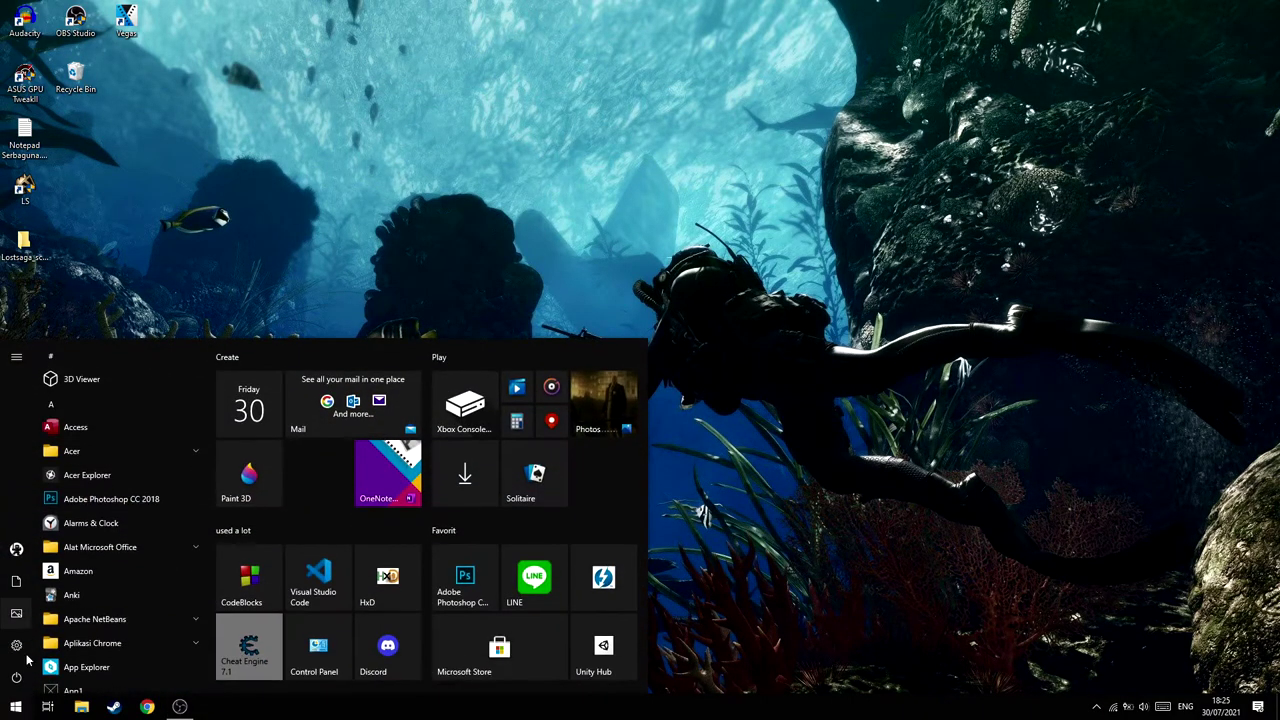
click(16, 643)
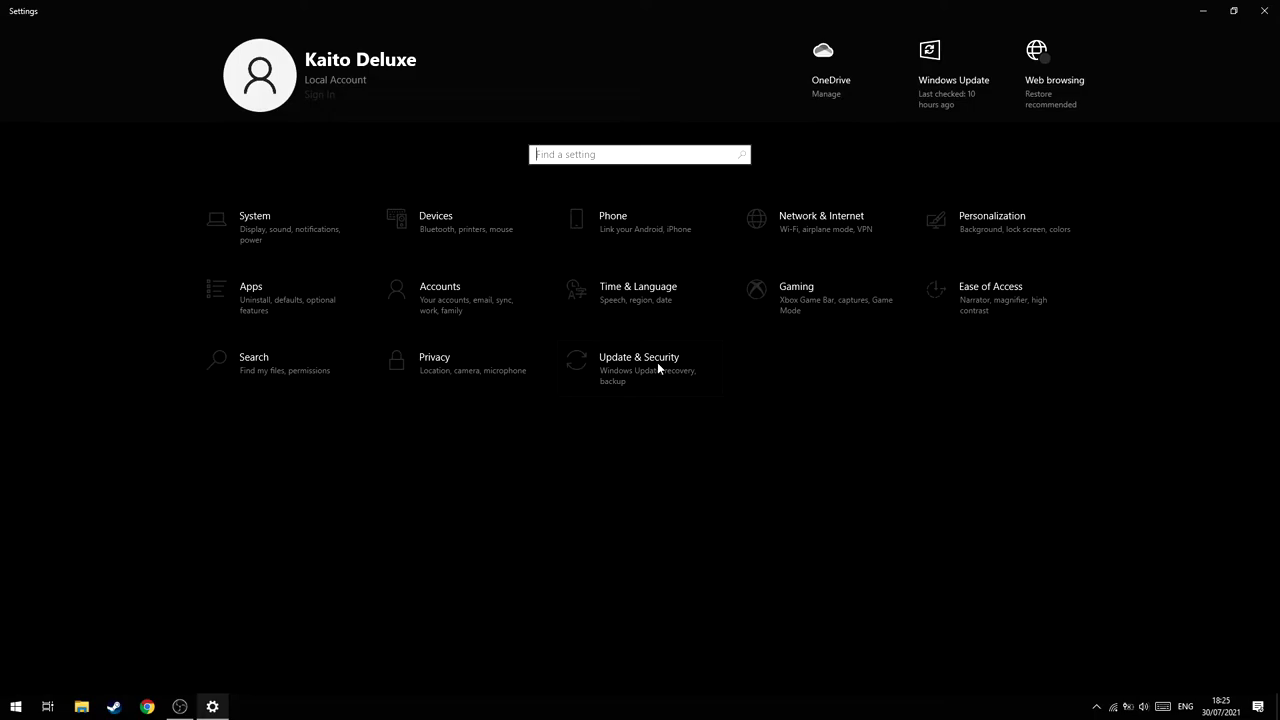
click(658, 366)
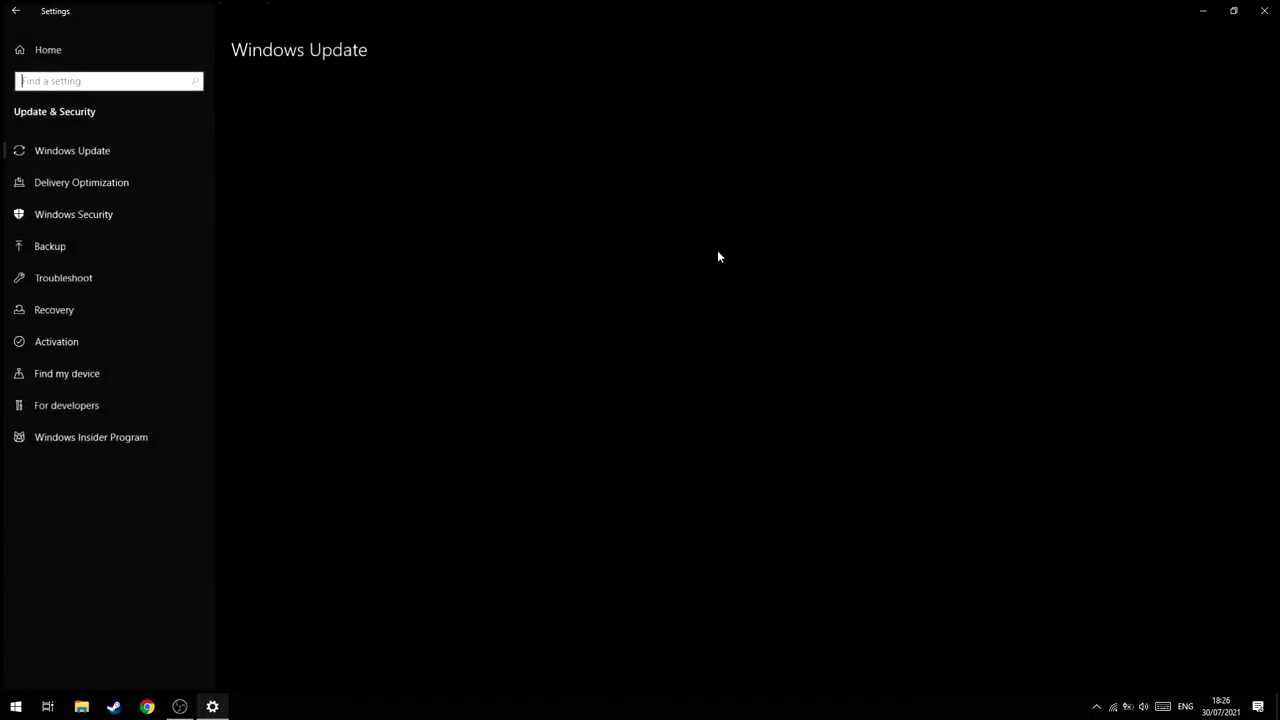
click(56, 278)
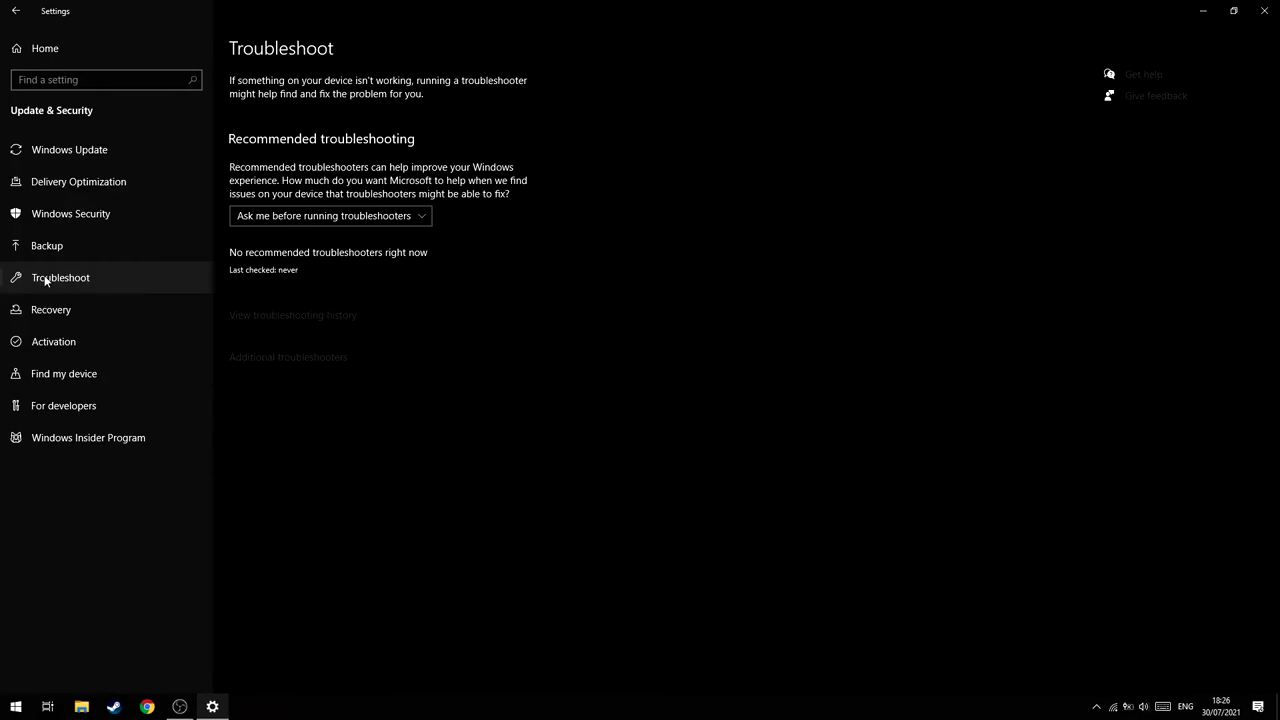
click(279, 358)
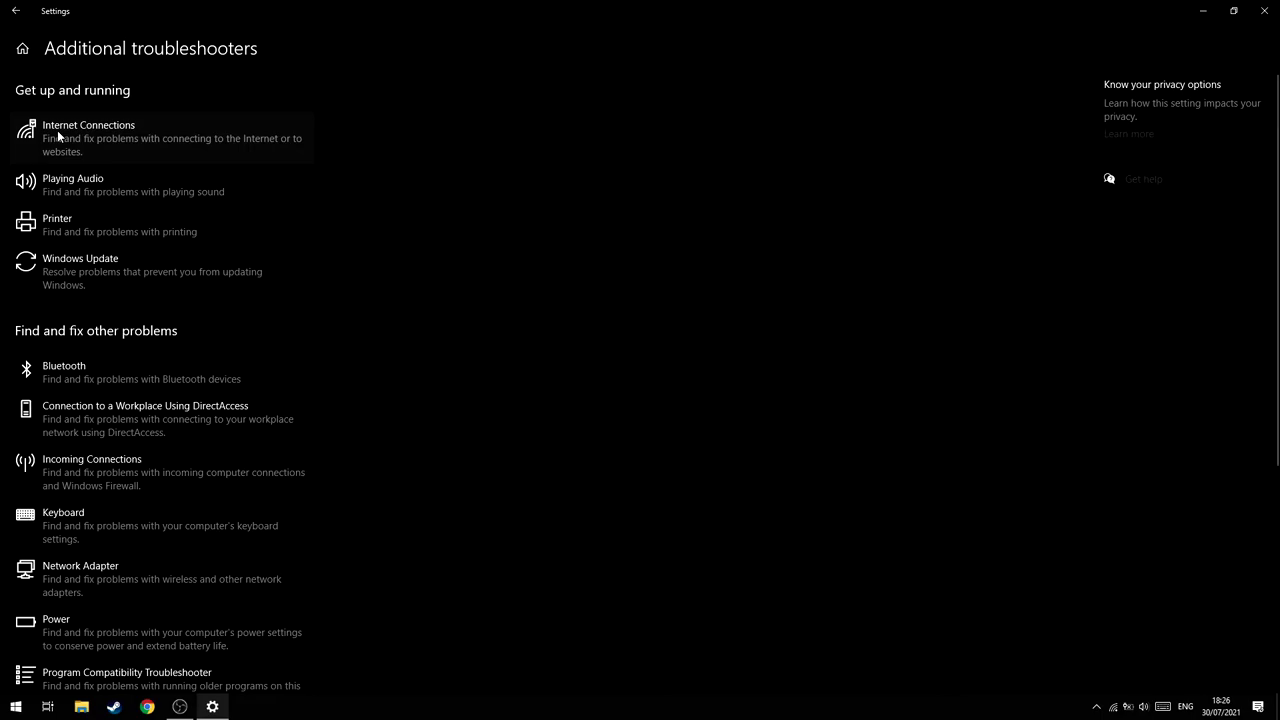
Run the Internet Connections troubleshooter with the option to troubleshoot the connection to the Internet.
click(204, 146)
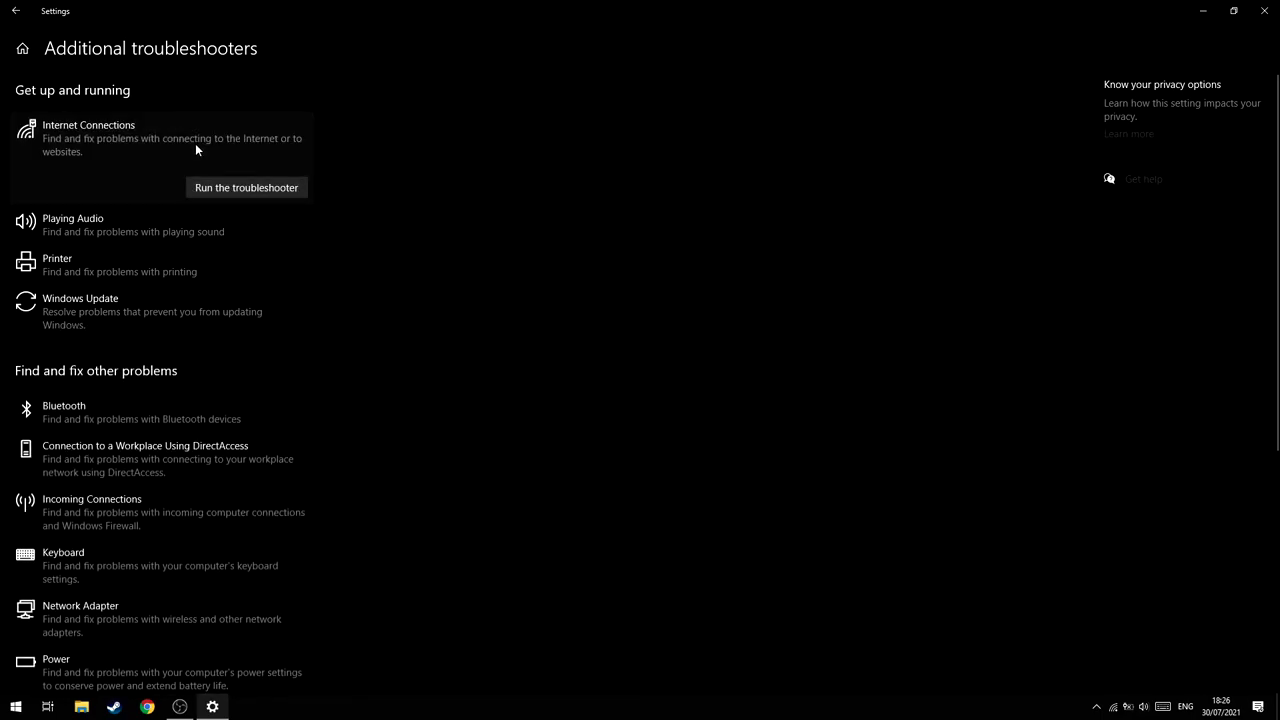
click(249, 194)
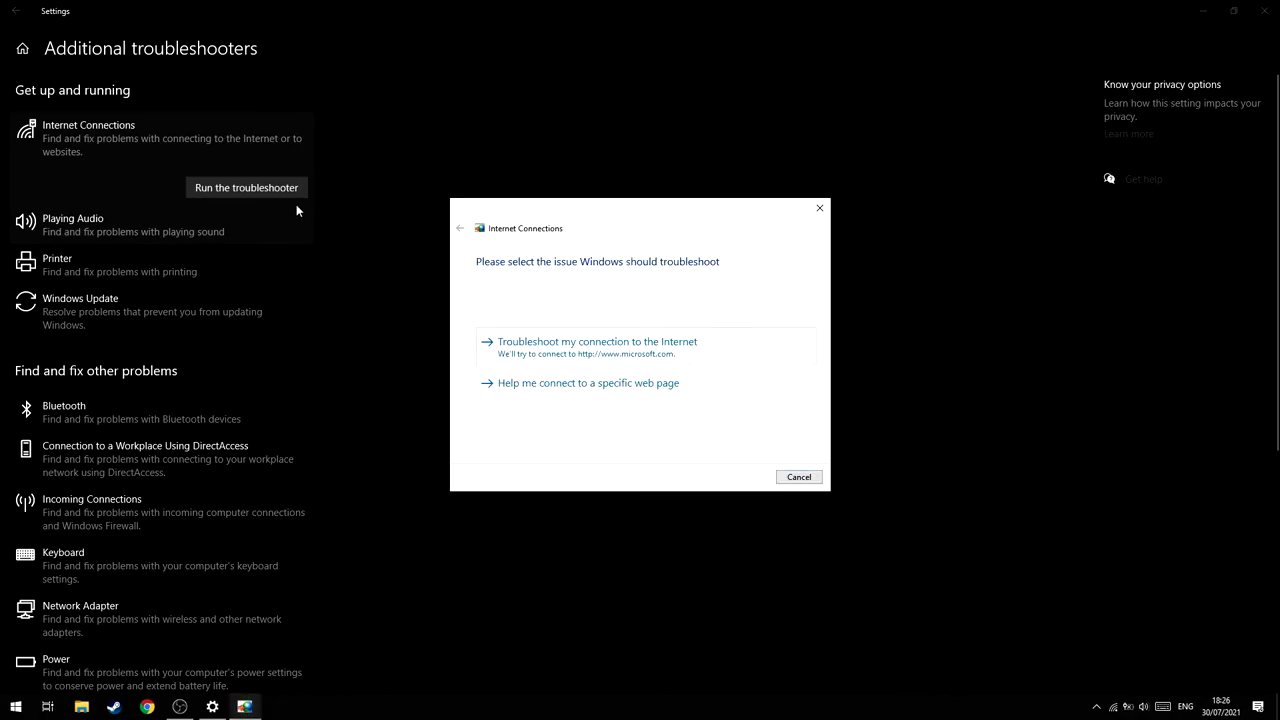
click(695, 352)
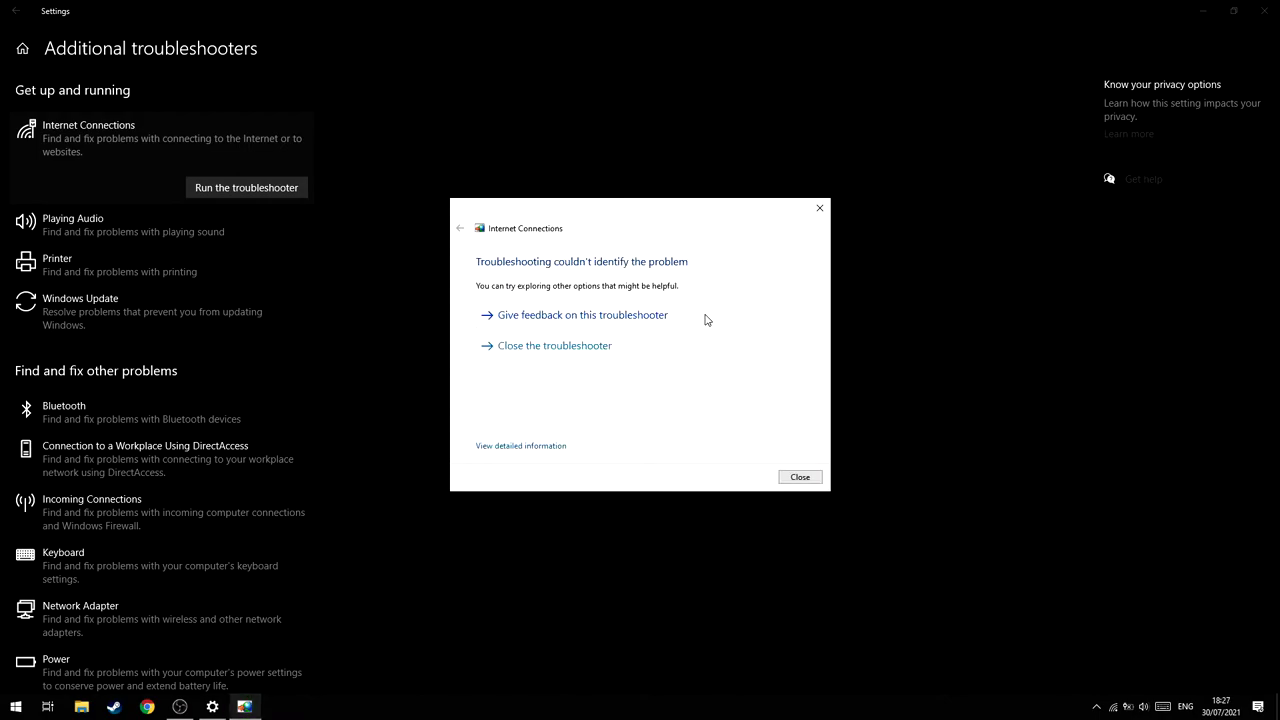
Check the list of available Wi-Fi networks, and close the troubleshooter together with Settings.
click(1114, 706)
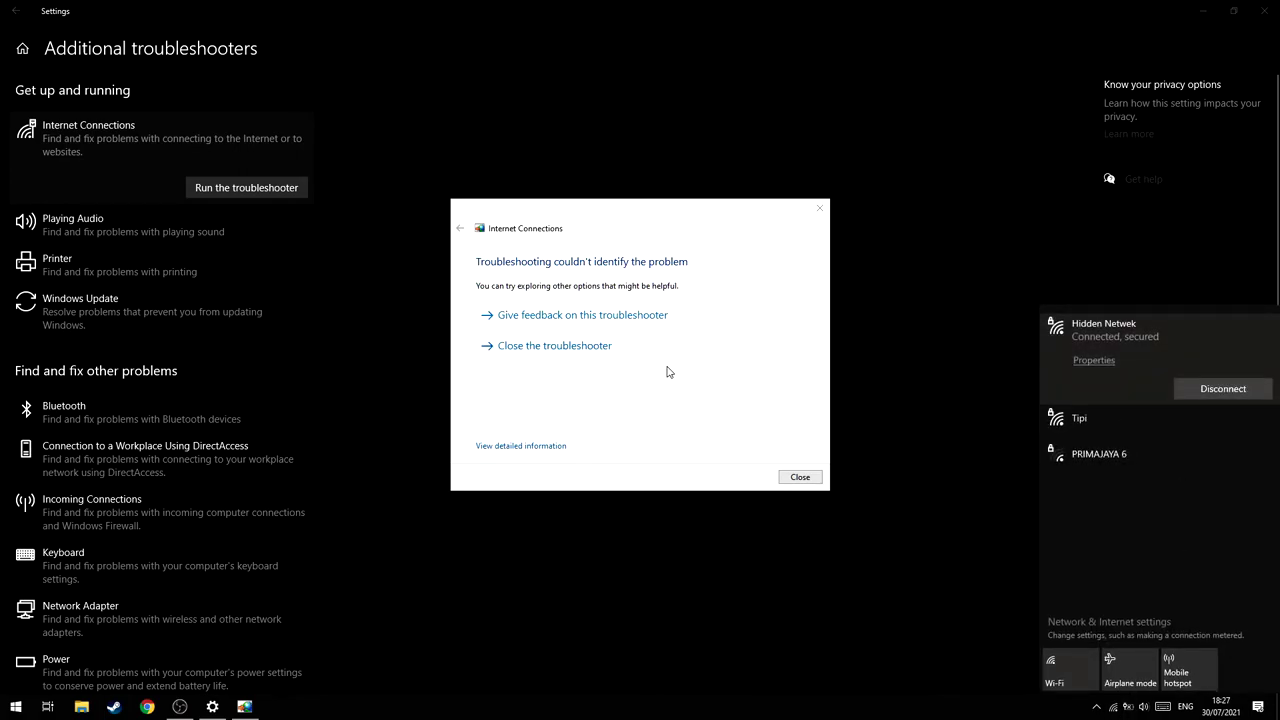
click(600, 393)
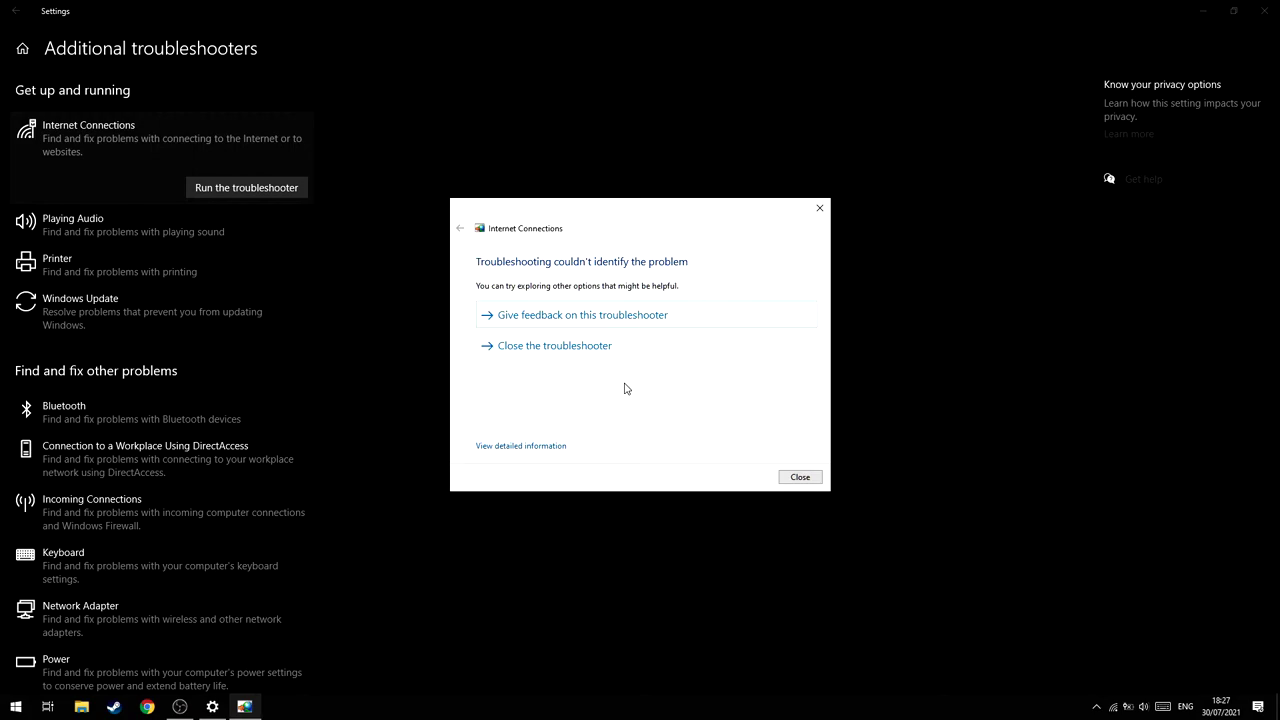
click(798, 476)
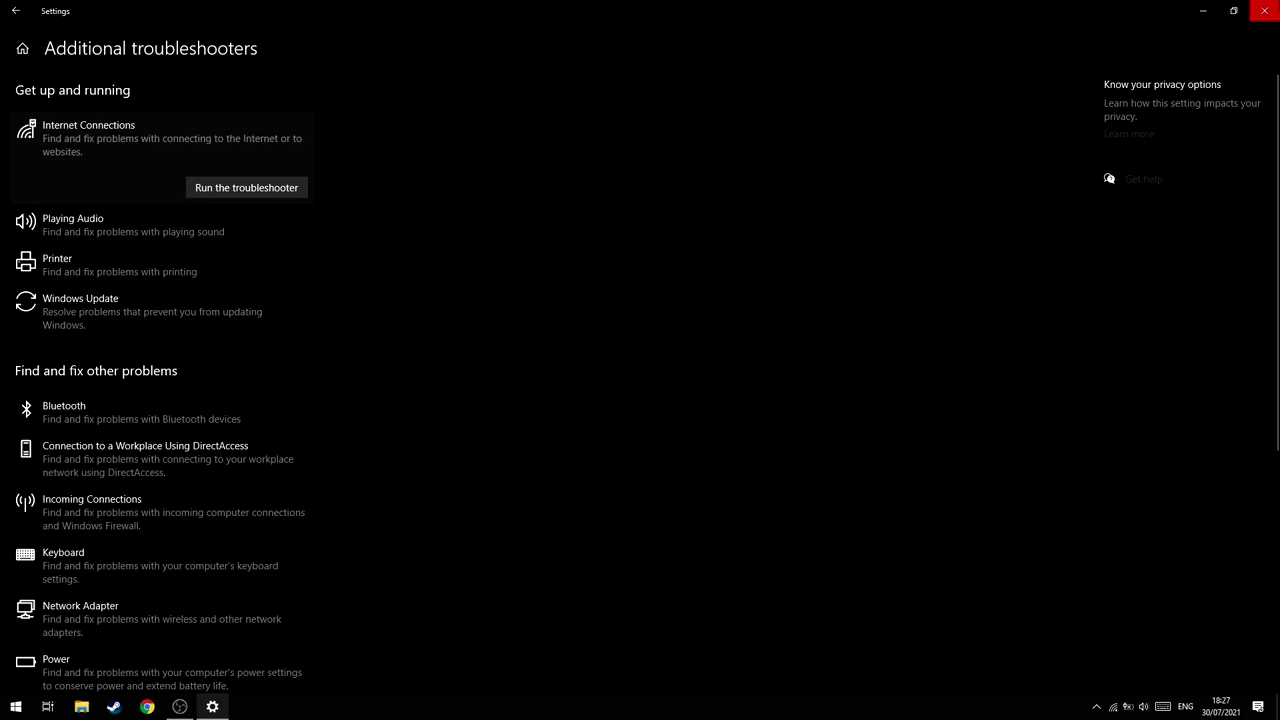
click(1264, 10)
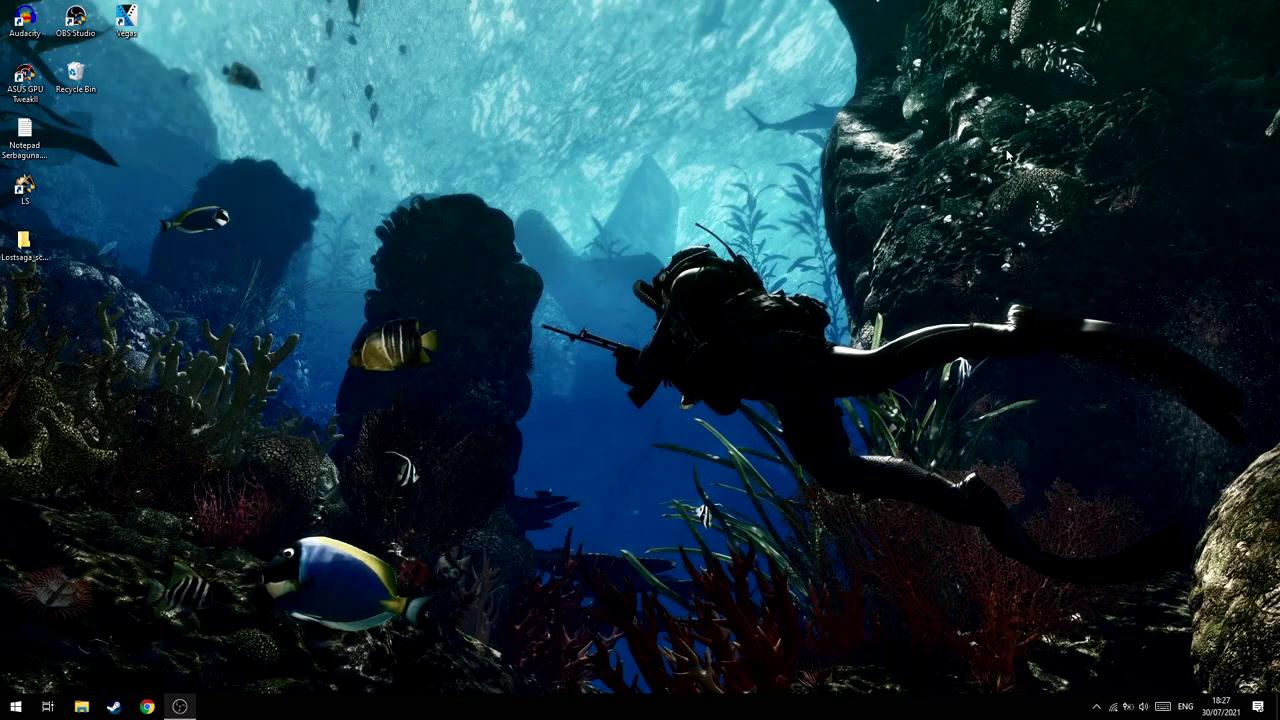